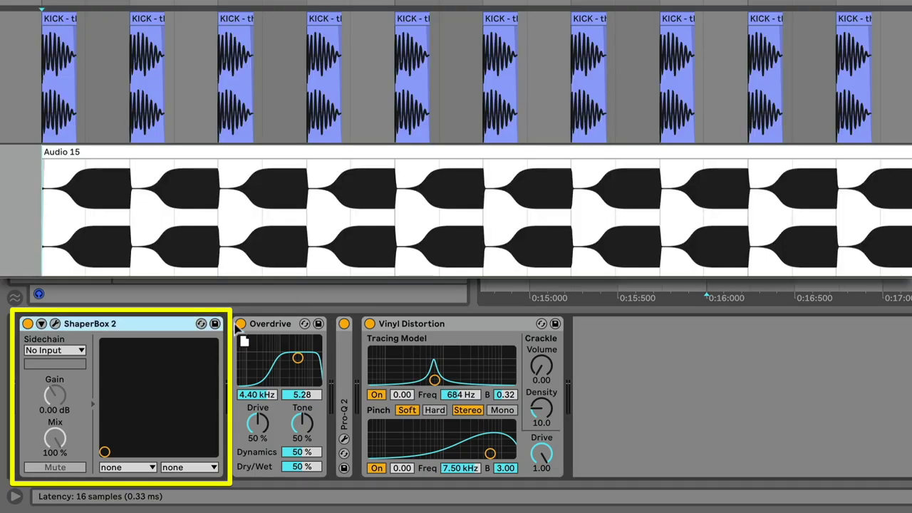
- Move ShaperBox 2 to sit after Vinyl Distortion, then clear the device selection
drag(171, 325, 556, 341)
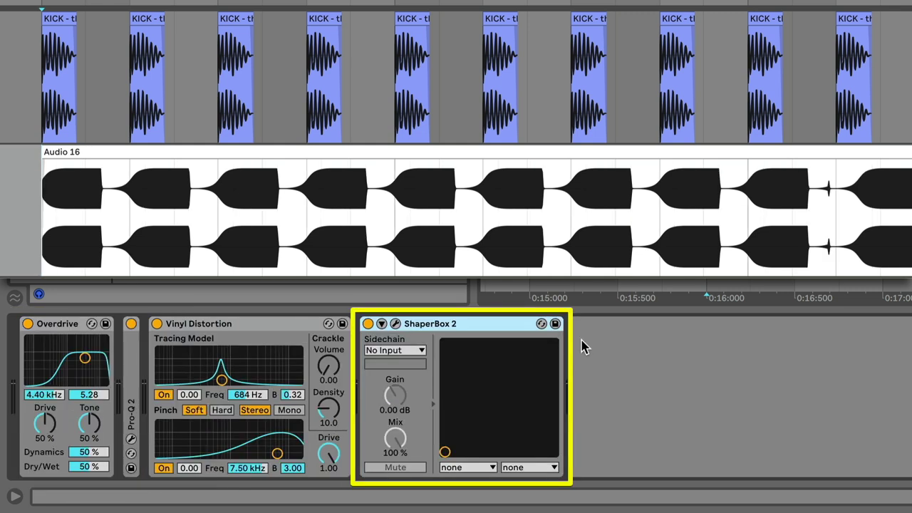
click(582, 340)
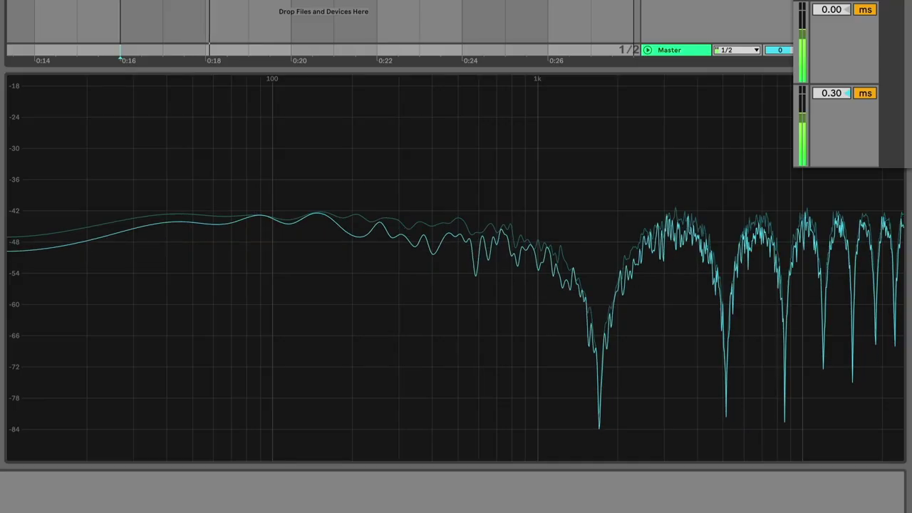
- Open the context menu of track 2's Send A knob in the mixer
right_click(145, 205)
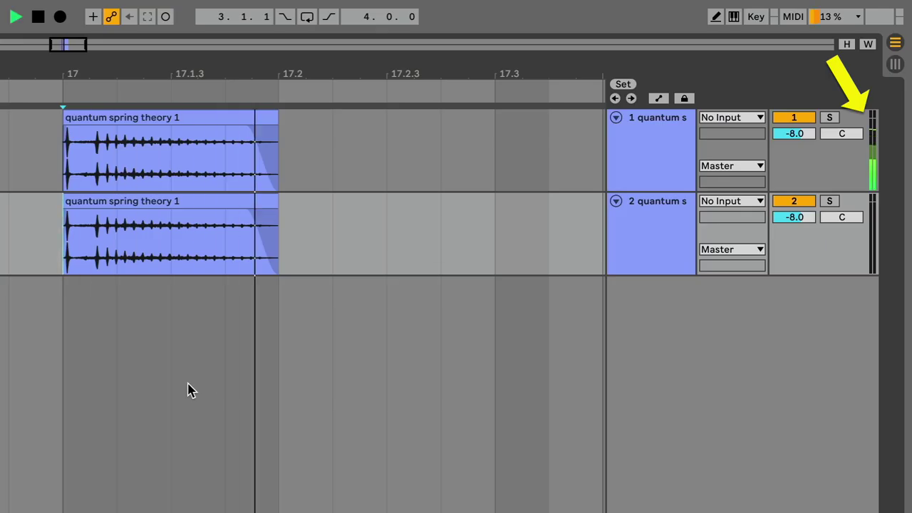
- Stop the transport so both 'quantum spring theory 1' clips halt
key(space)
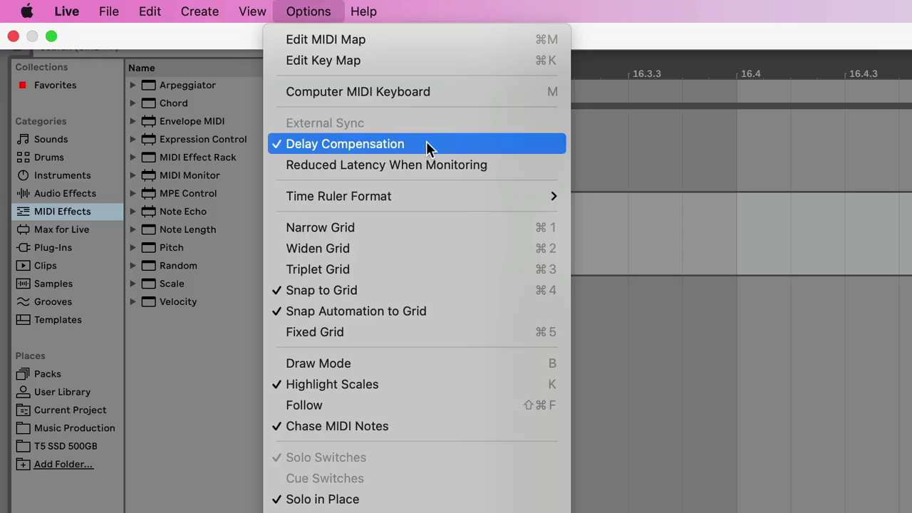
- Toggle Delay Compensation in the Options menu, leaving it enabled
click(427, 144)
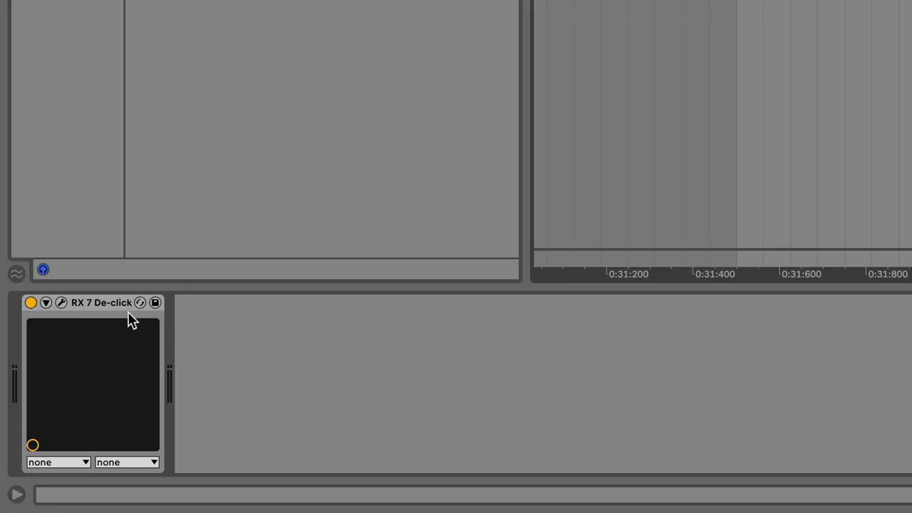
- Read RX 7 De-click's latency of 31931 samples (665.2 ms) in the status bar
mouse_move(122, 305)
mouse_move(123, 304)
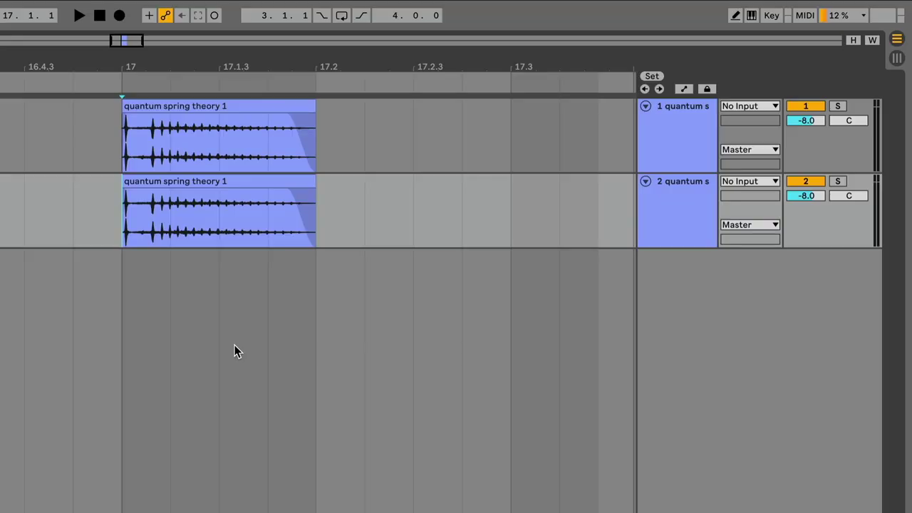
- Show the RX 7 De-click device chain, then hide devices so the arrangement fills the view
key(ctrl+alt+l)
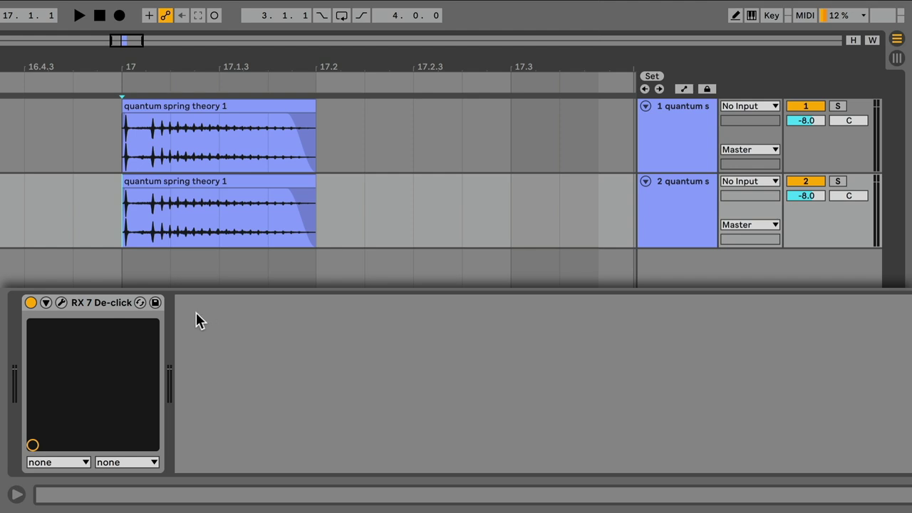
mouse_move(119, 306)
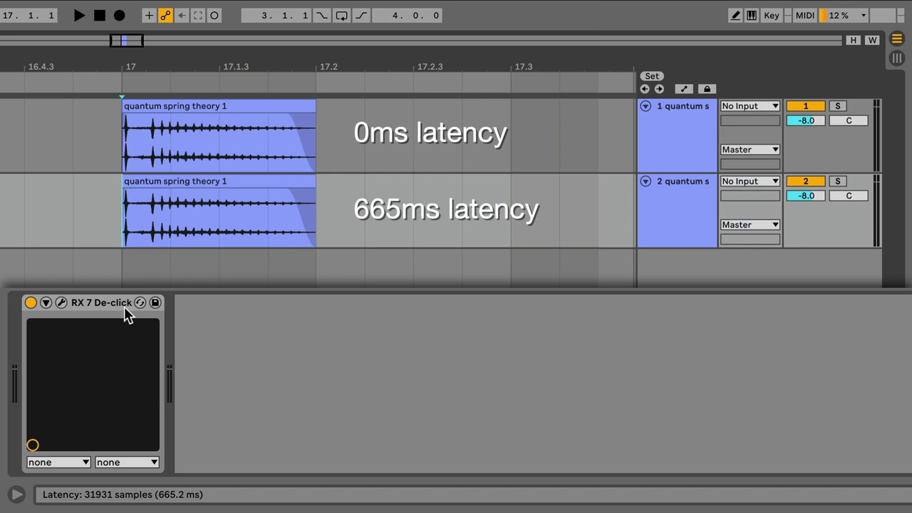
key(ctrl+alt+l)
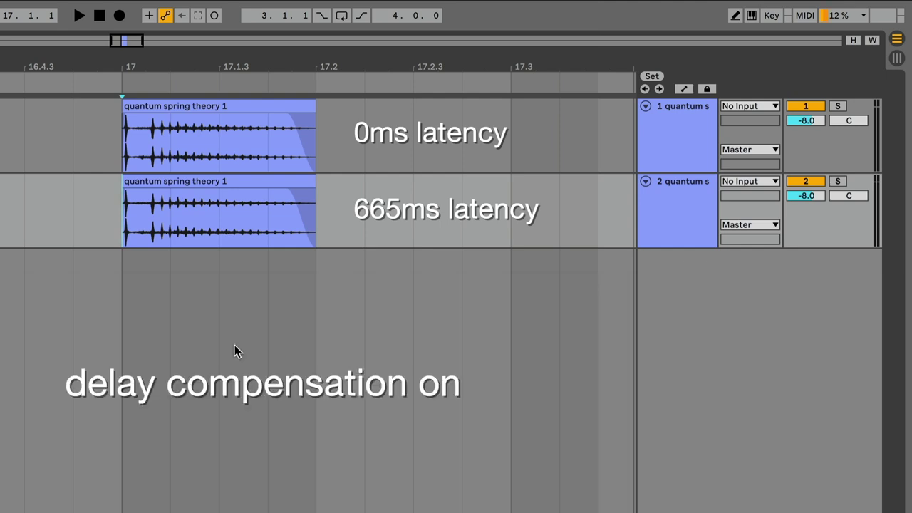
- Replay both clips, then bring up track 2's context menu
key(space)
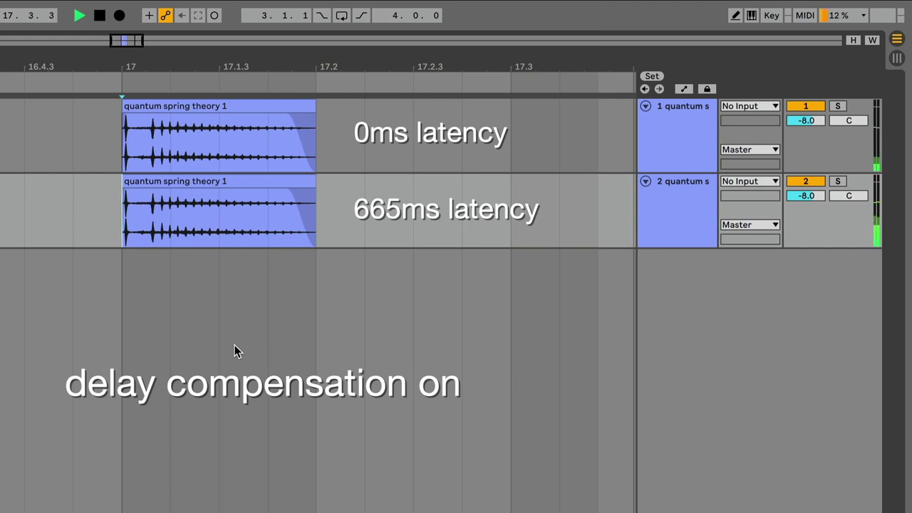
key(space)
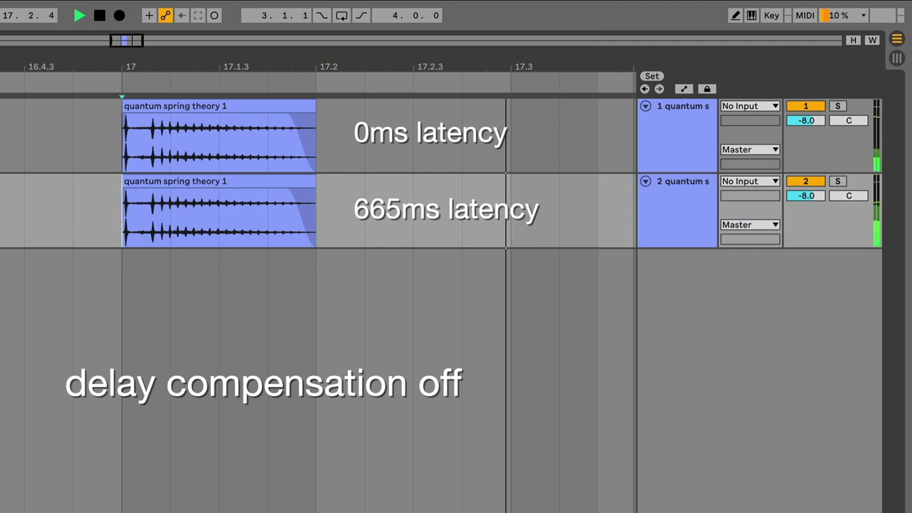
key(space)
key(space)
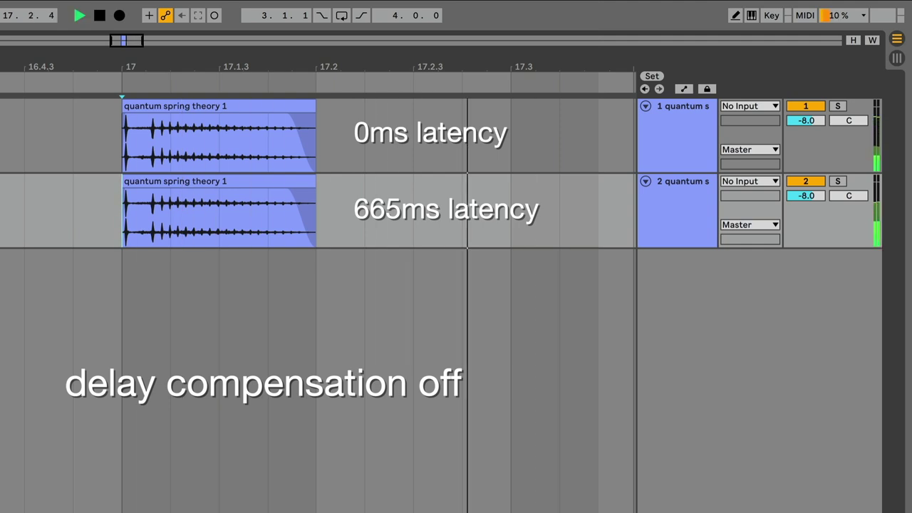
key(space)
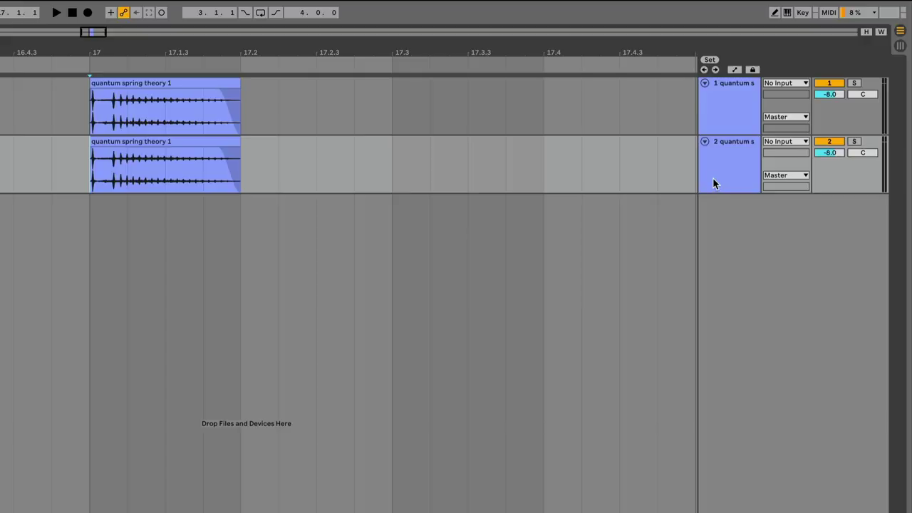
right_click(714, 173)
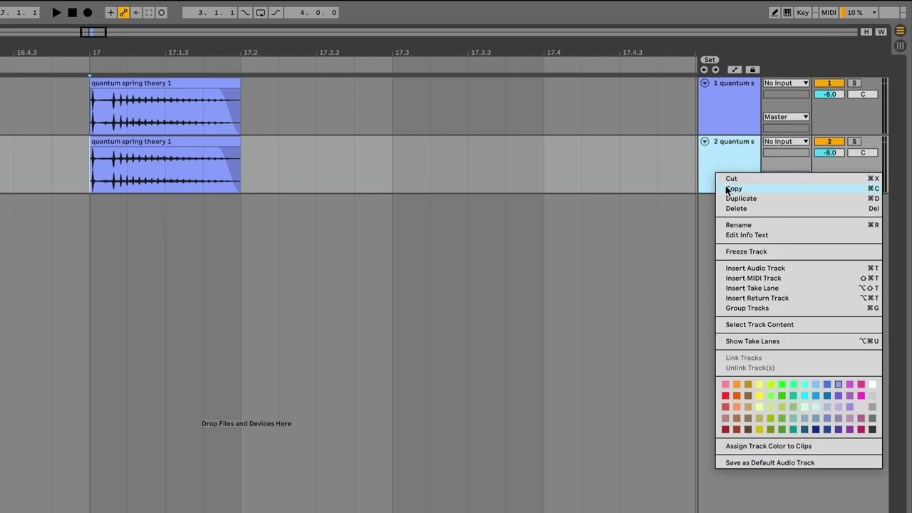
- Freeze track 2, then flatten it into the audio clip 'quantum spring theory 1 (Freeze)'
click(776, 253)
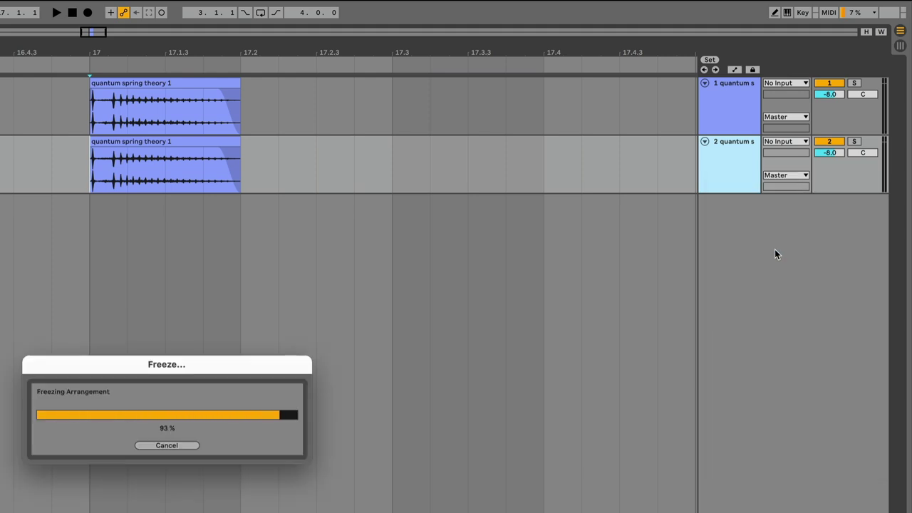
right_click(741, 183)
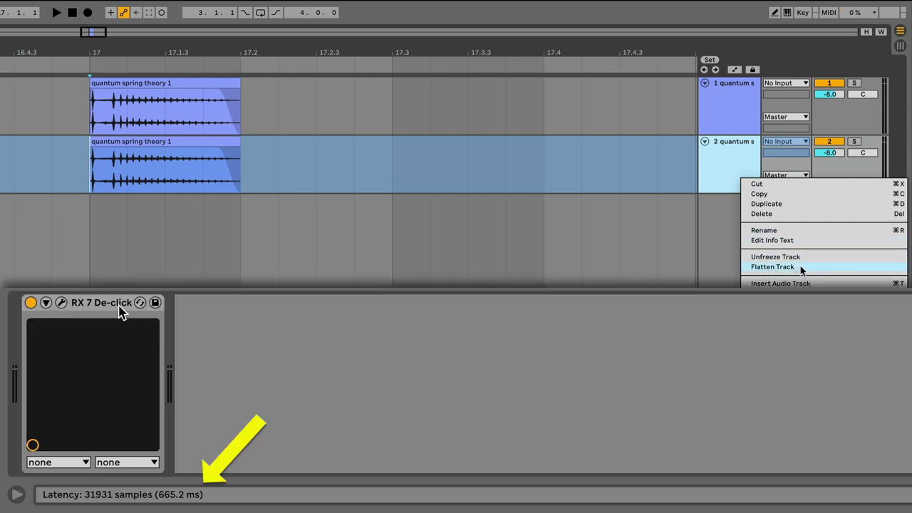
click(772, 267)
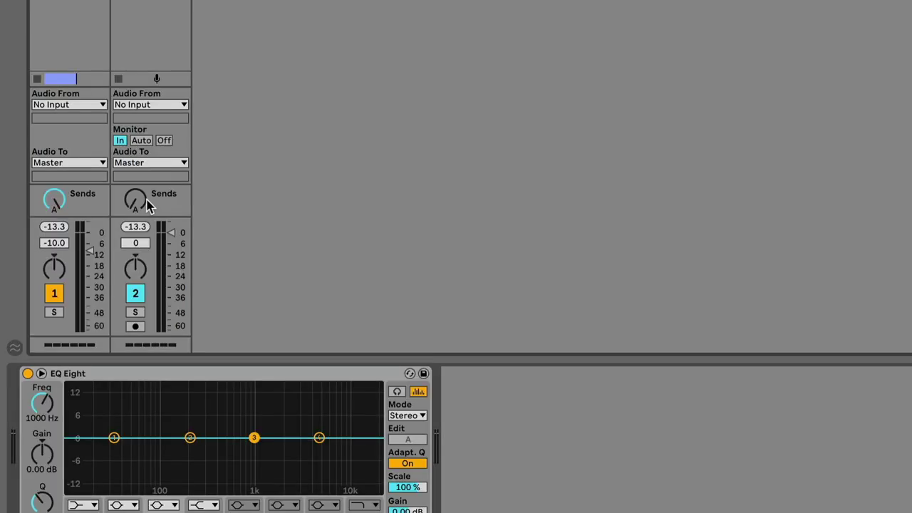
- Choose Disable Send on track 2's Send A knob in the mixer
right_click(146, 203)
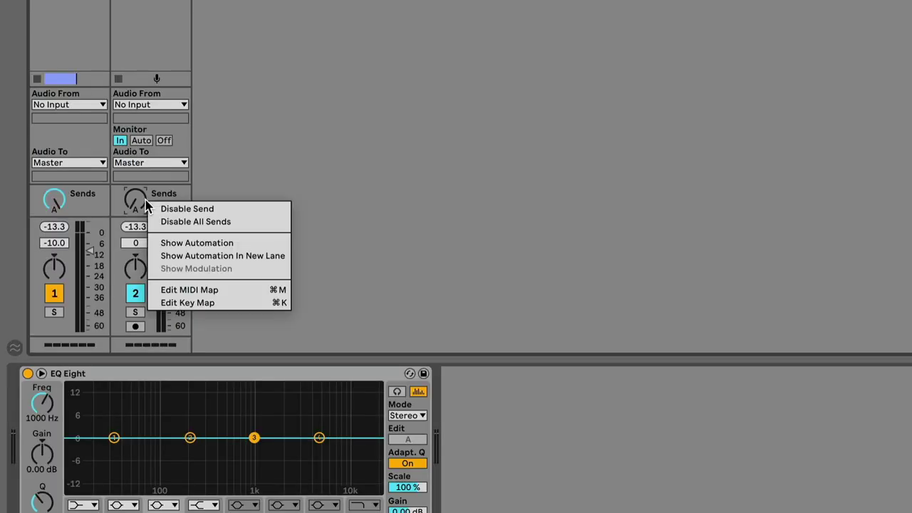
click(235, 213)
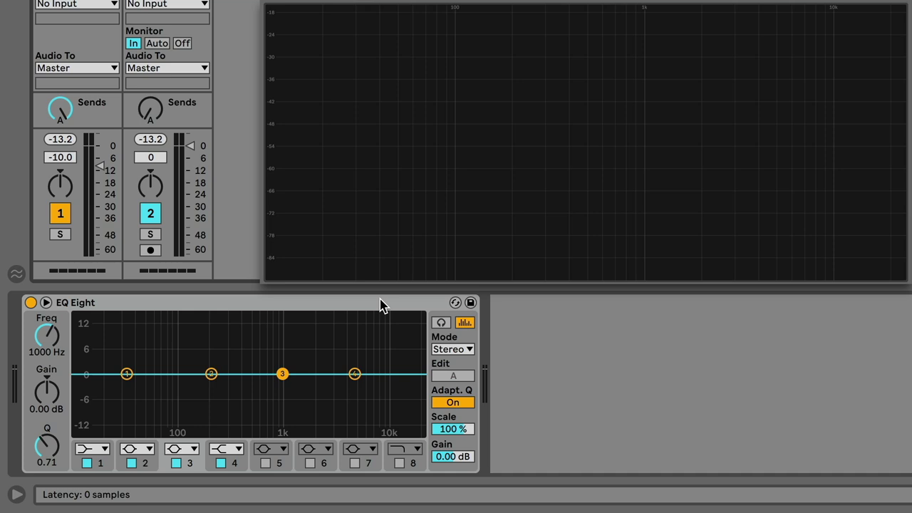
- Enable EQ Eight oversampling (16 samples, 0.33 ms), play it, then open track 2's Send A options
key(space)
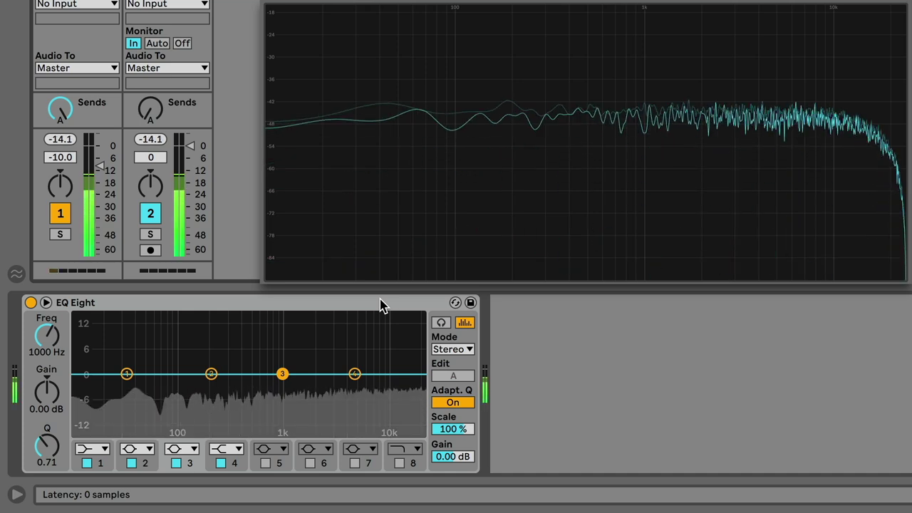
key(space)
right_click(381, 304)
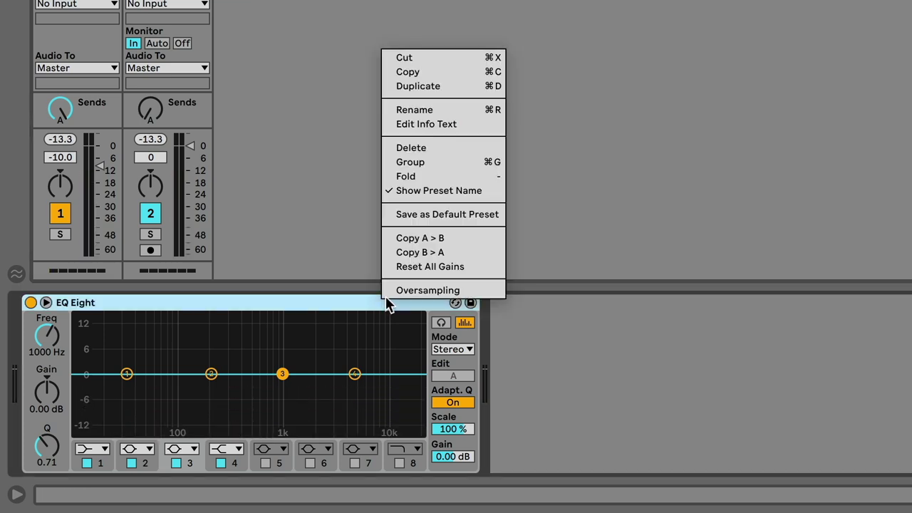
click(387, 289)
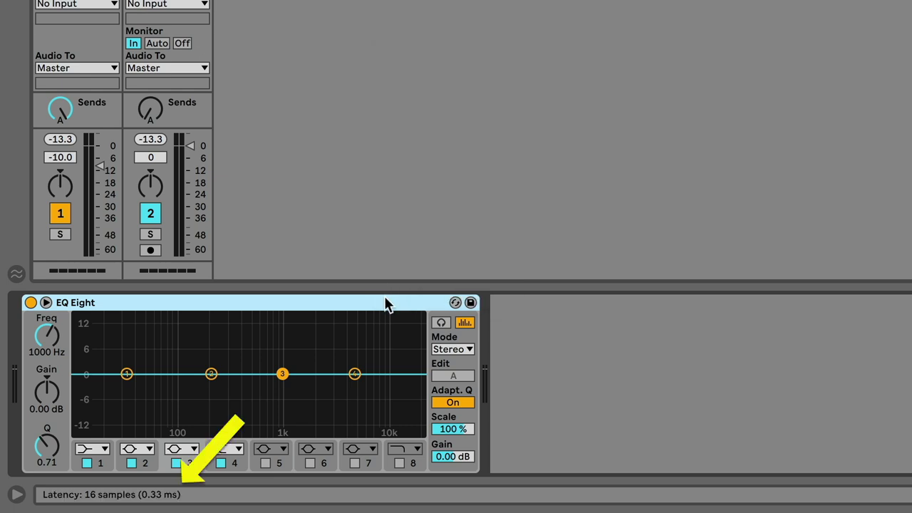
key(space)
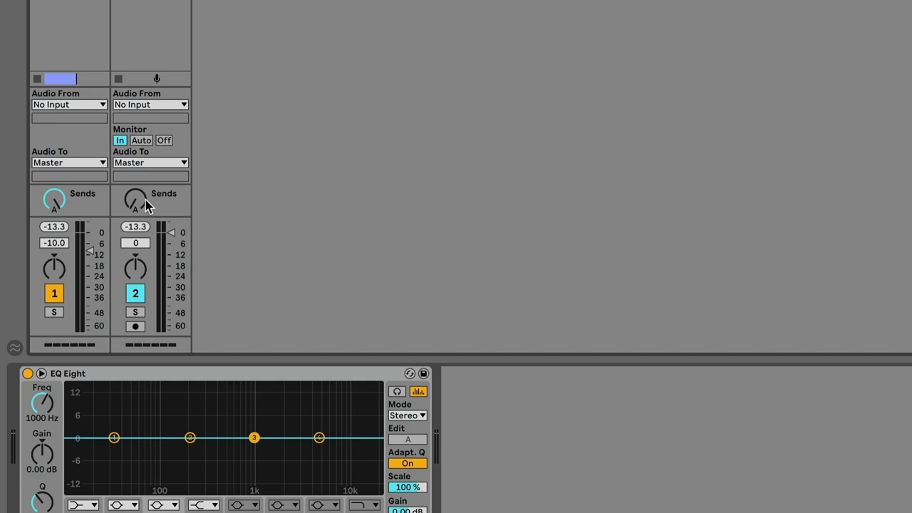
right_click(146, 205)
- Reopen the context menu of track 2's Send A knob
right_click(146, 206)
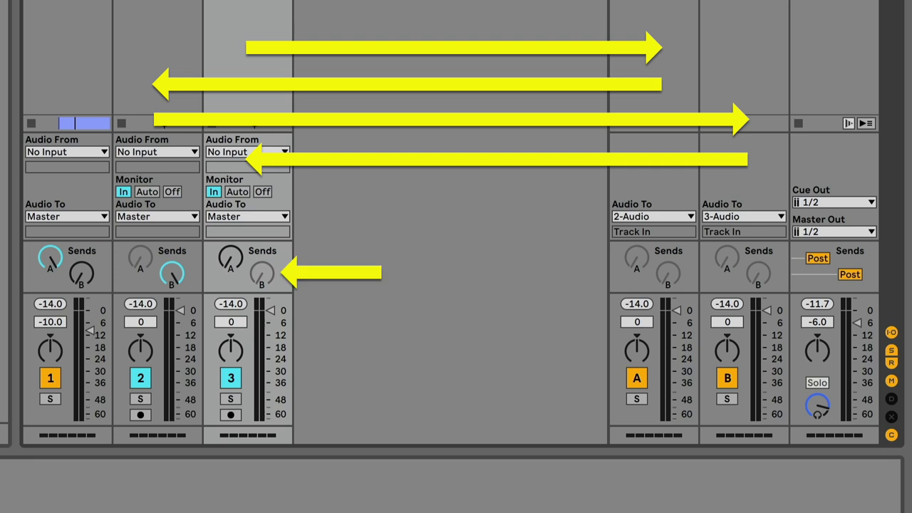
- Disable Send A on track 3 from its context menu
right_click(238, 264)
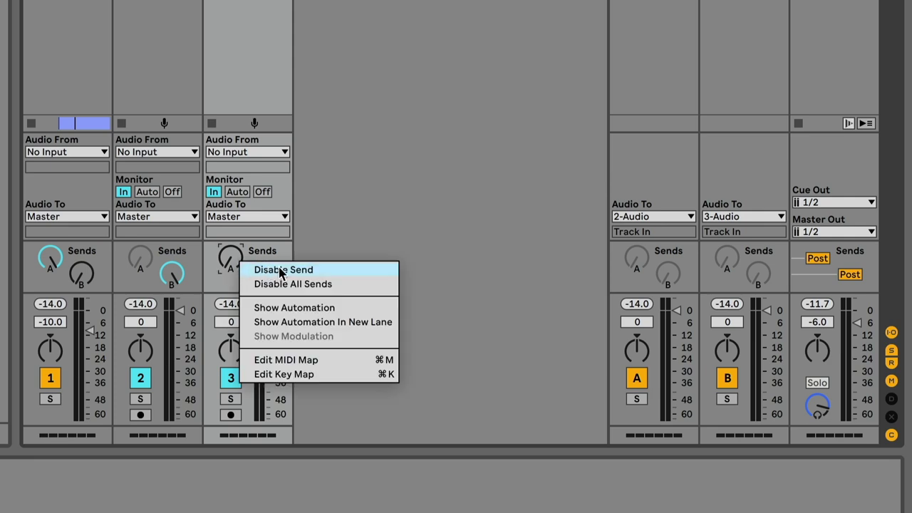
click(322, 271)
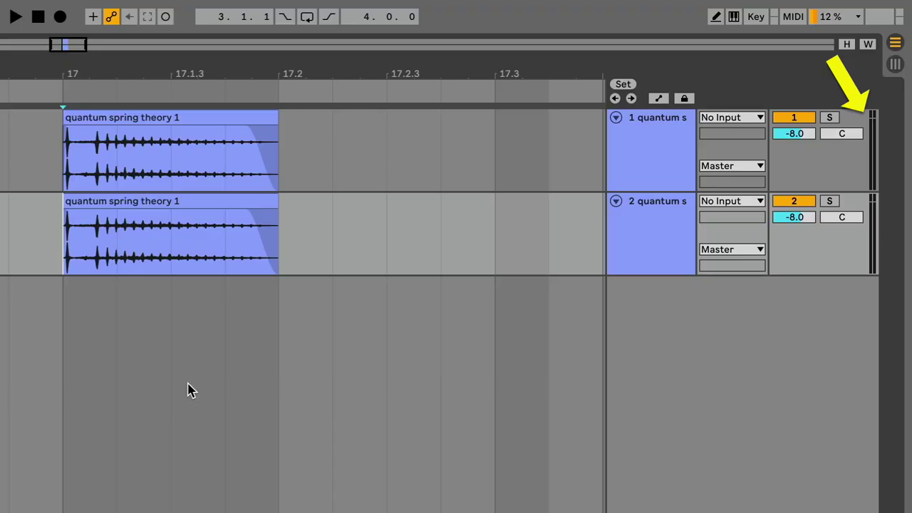
- Play both 'quantum spring theory 1' clips through the Master Spectrum analyser
key(space)
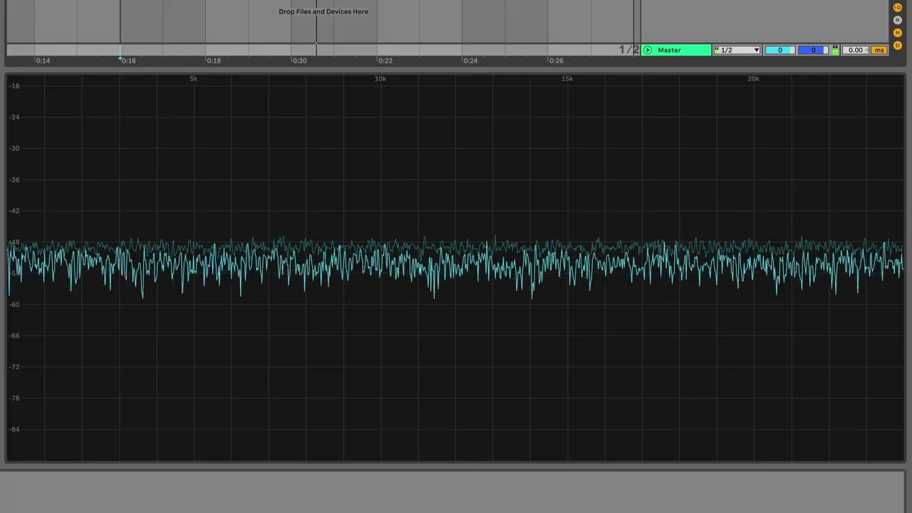
- Set the Spectrum's Scale X to Log and play the delayed signals through it
click(104, 443)
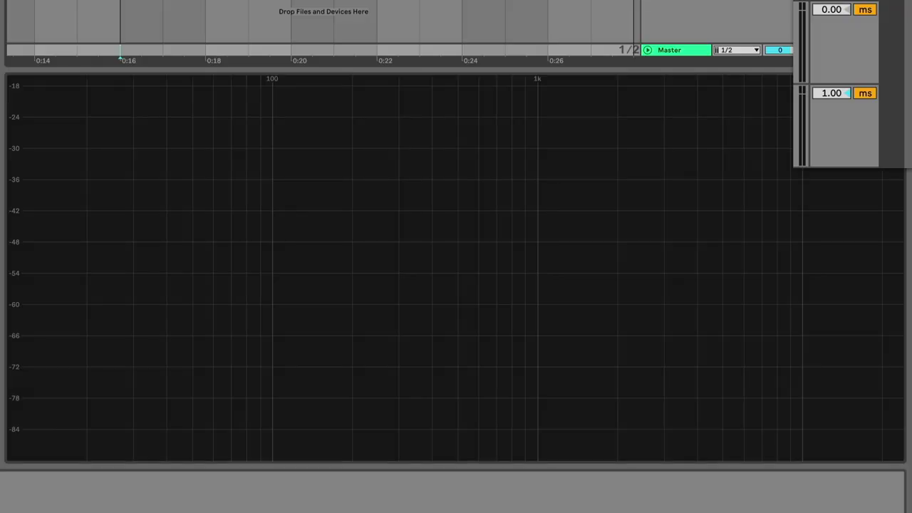
key(space)
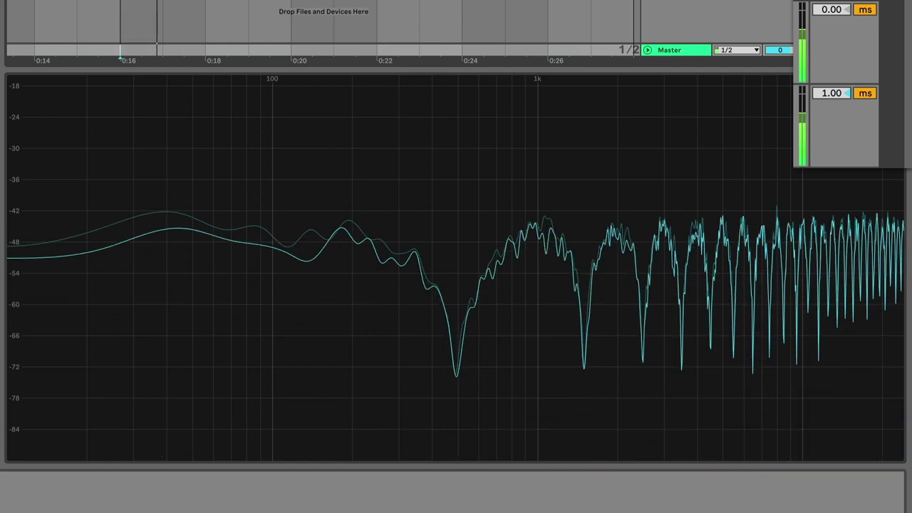